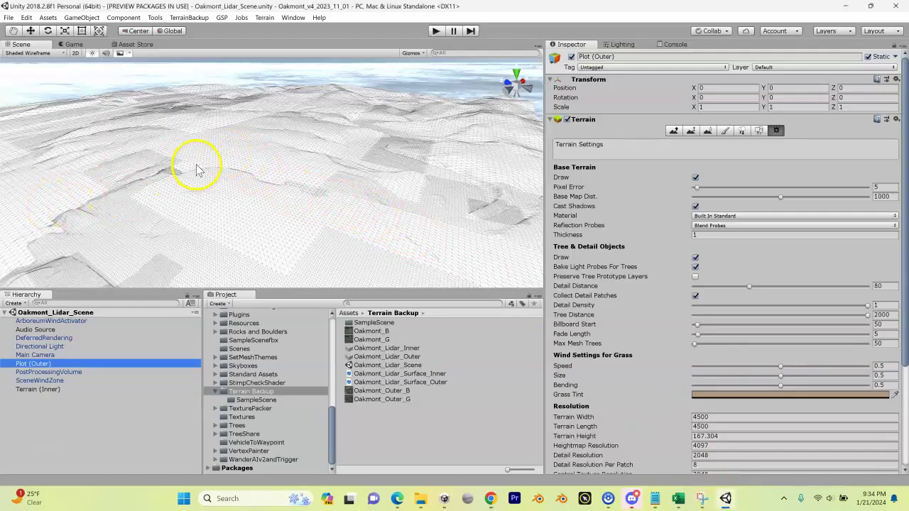
Orbit the Scene view to tilt down over the Oakmont terrain
{"action": "right_click_drag", "start_coordinate": [218, 132], "coordinate": [223, 166]}
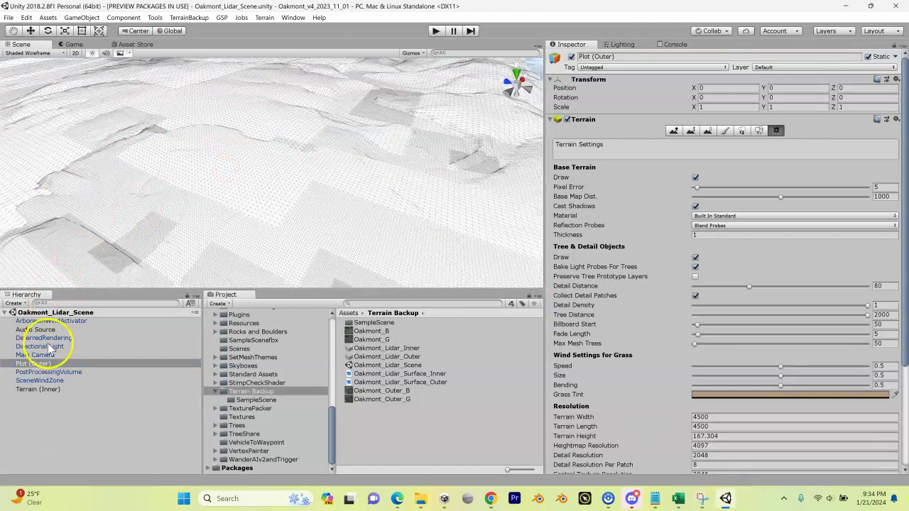
Select Terrain (Inner) and start a new texture from the Paint Texture tool's Edit Textures menu
{"action": "left_click", "coordinate": [41, 390]}
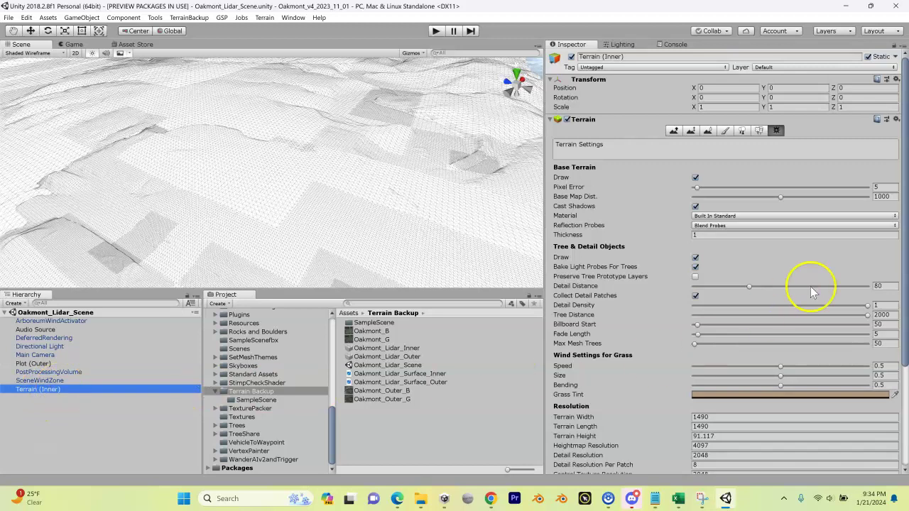
{"action": "left_click", "coordinate": [726, 134]}
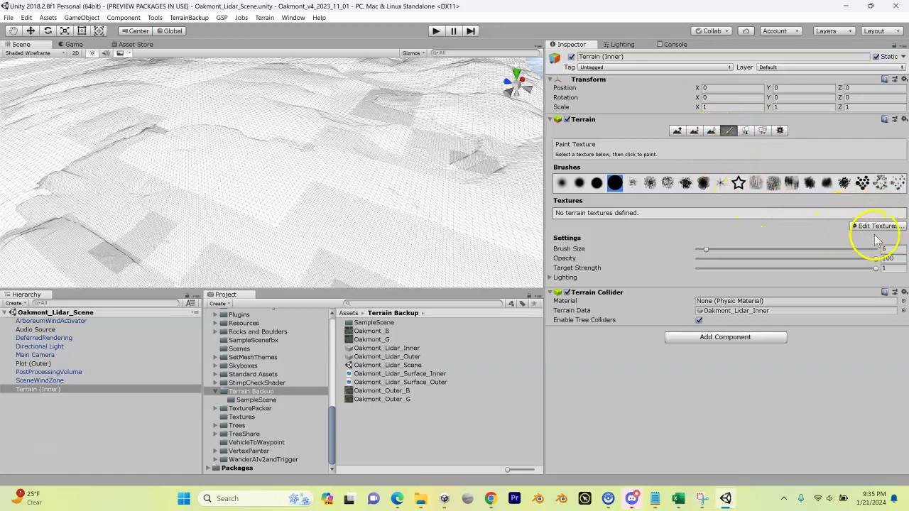
{"action": "left_click", "coordinate": [892, 226]}
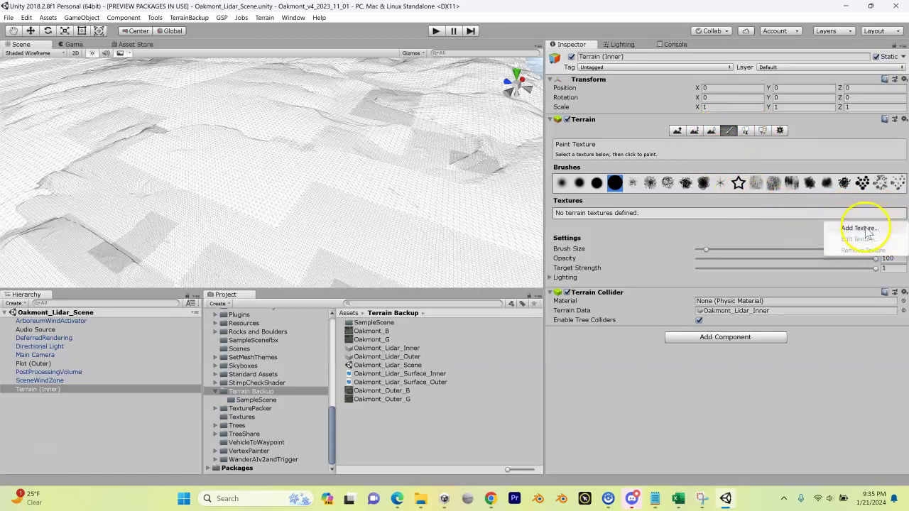
{"action": "left_click", "coordinate": [861, 228]}
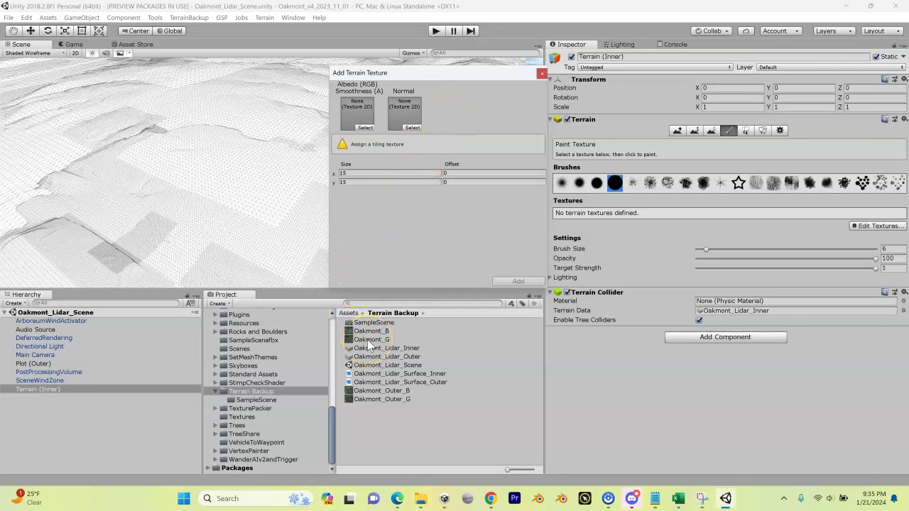
Assign Oakmont_G from the Terrain Backup folder as the new texture's albedo
{"action": "left_click", "coordinate": [330, 409]}
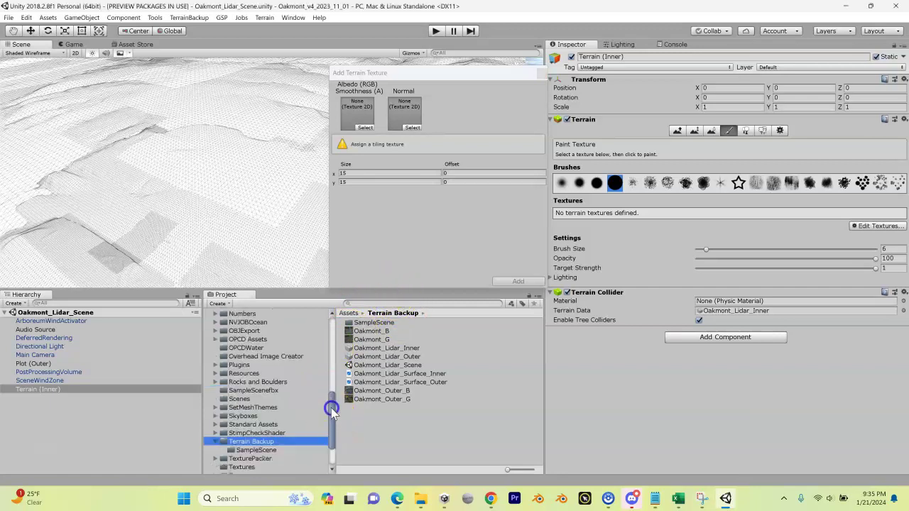
{"action": "left_click_drag", "start_coordinate": [332, 410], "coordinate": [329, 417]}
{"action": "left_click", "coordinate": [269, 393]}
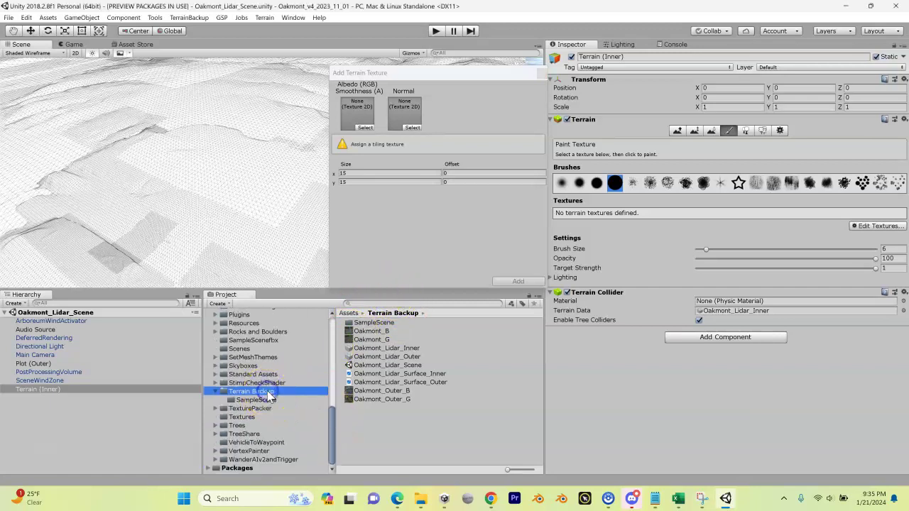
{"action": "left_click", "coordinate": [386, 339]}
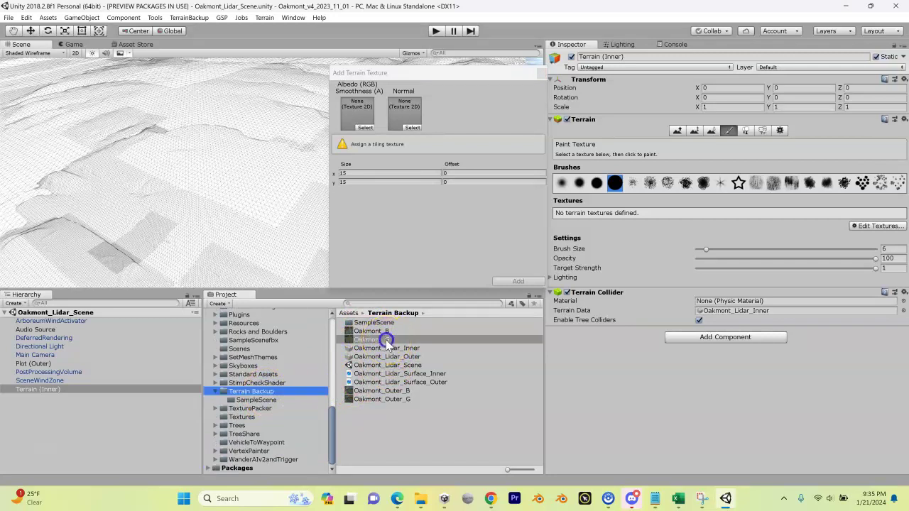
{"action": "left_click_drag", "start_coordinate": [386, 342], "coordinate": [360, 122]}
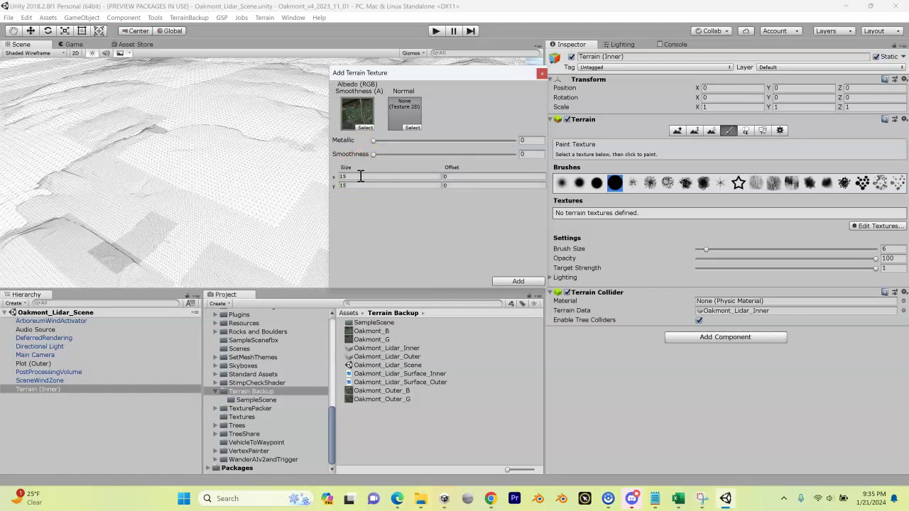
Check the inner size in Excel, then add the texture to the inner terrain at 1490 × 1490
{"action": "left_click", "coordinate": [679, 497]}
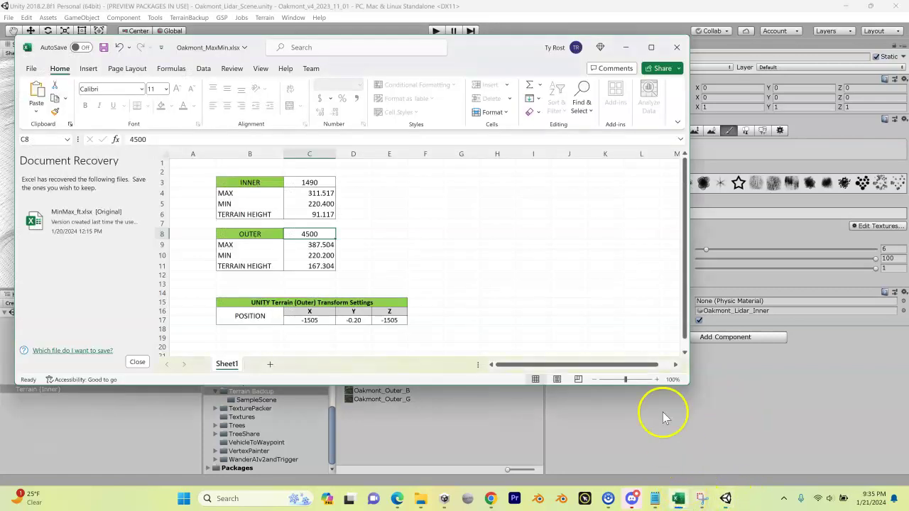
{"action": "left_click", "coordinate": [624, 47]}
{"action": "left_click", "coordinate": [334, 176]}
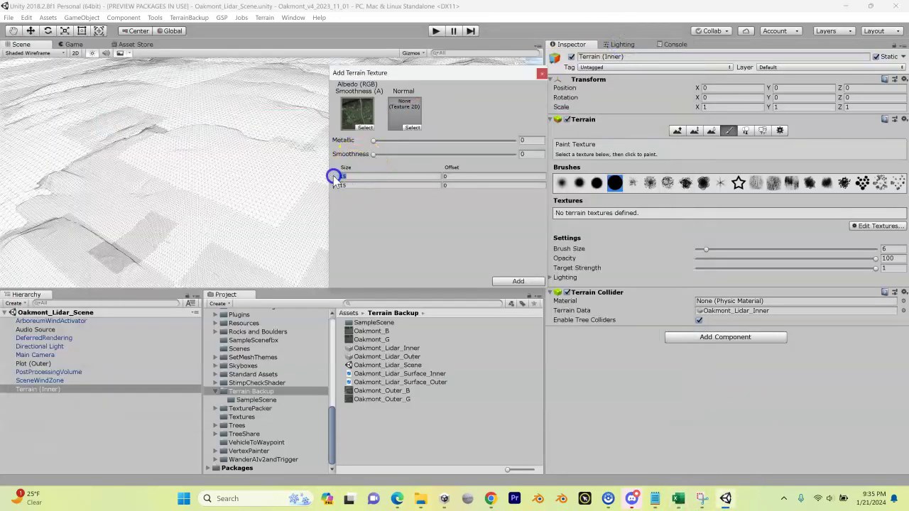
{"action": "type", "text": "1490"}
{"action": "left_click", "coordinate": [353, 186]}
{"action": "left_click", "coordinate": [519, 281]}
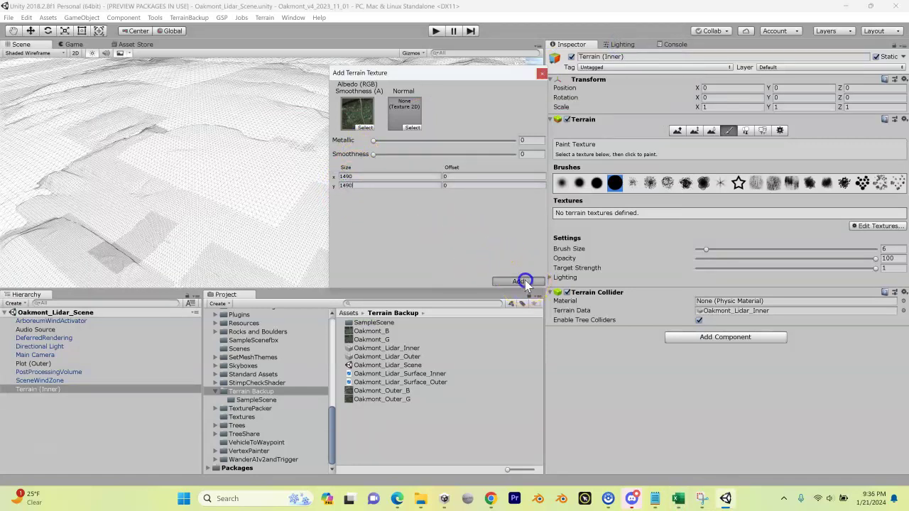
{"action": "right_click_drag", "start_coordinate": [310, 161], "coordinate": [71, 93]}
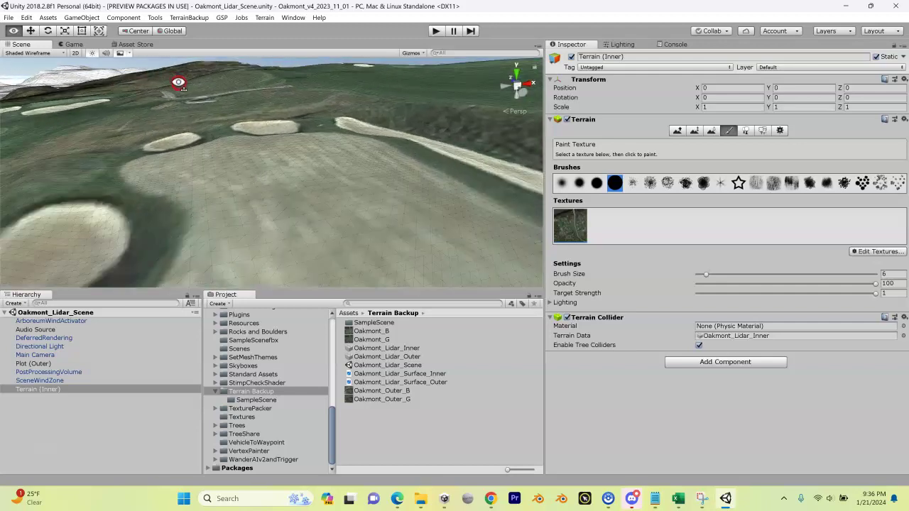
{"action": "right_click_drag", "start_coordinate": [86, 92], "coordinate": [229, 140]}
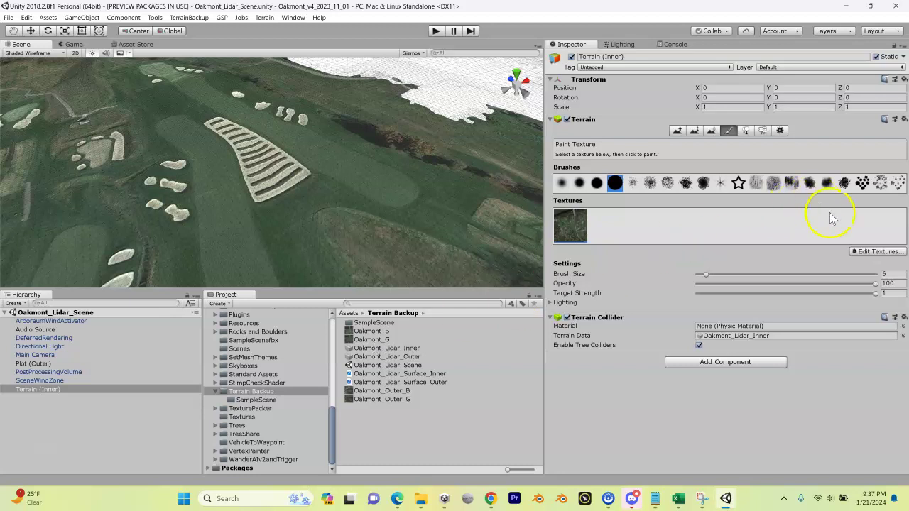
Swap the inner terrain texture's albedo to Oakmont_B and apply the change
{"action": "left_click", "coordinate": [871, 251]}
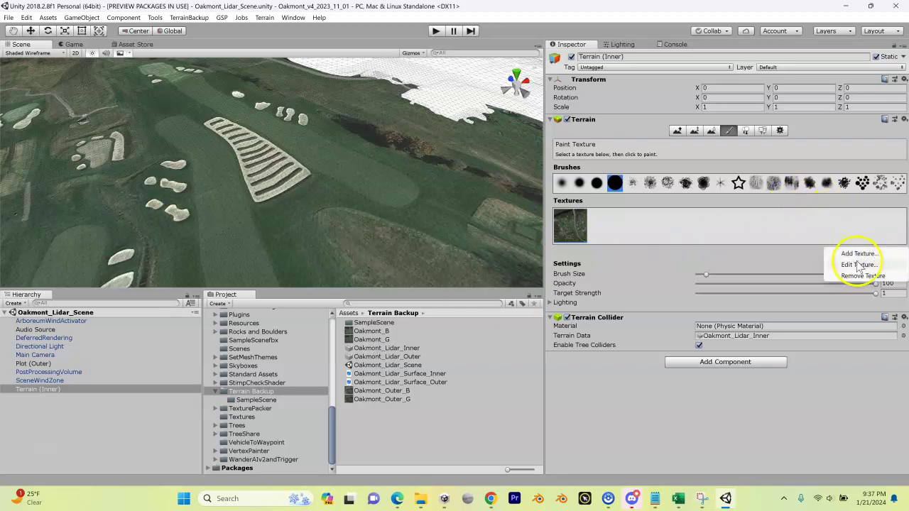
{"action": "left_click", "coordinate": [857, 265]}
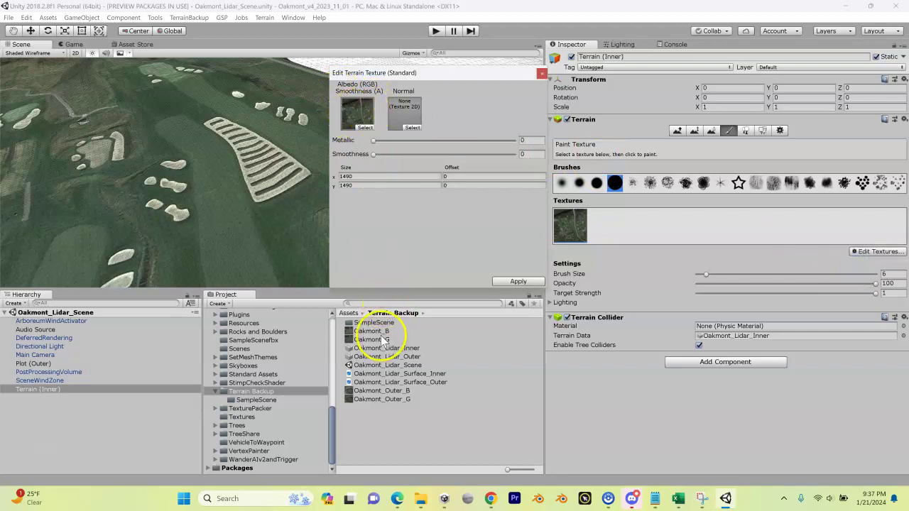
{"action": "left_click_drag", "start_coordinate": [376, 331], "coordinate": [364, 118]}
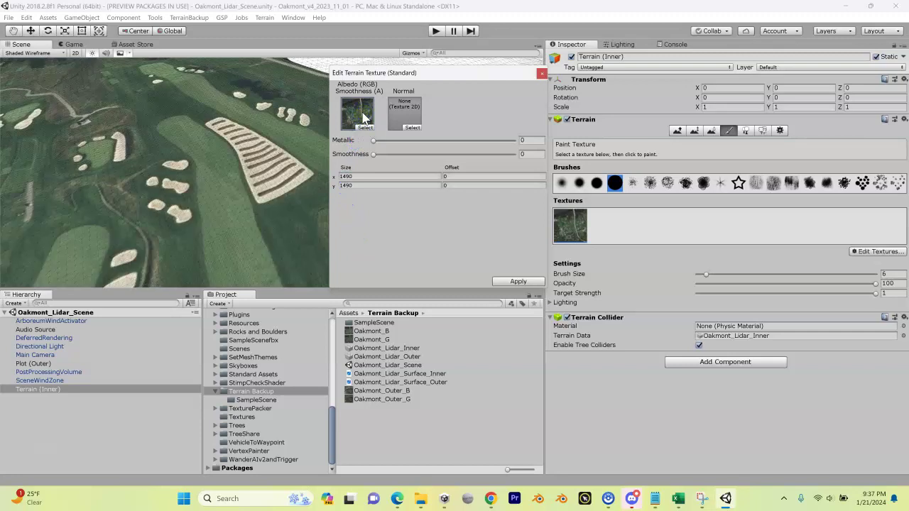
{"action": "left_click", "coordinate": [532, 281]}
{"action": "right_click_drag", "start_coordinate": [284, 177], "coordinate": [316, 120]}
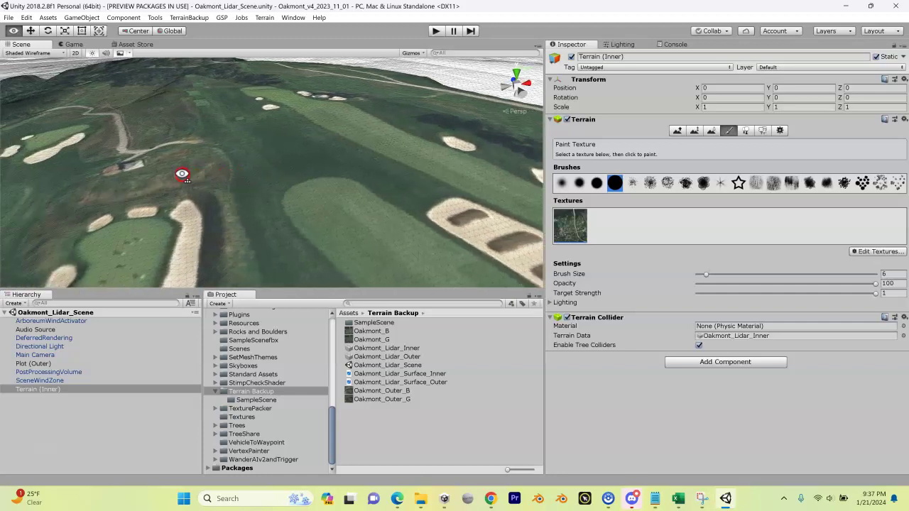
{"action": "right_click_drag", "start_coordinate": [182, 174], "coordinate": [526, 133]}
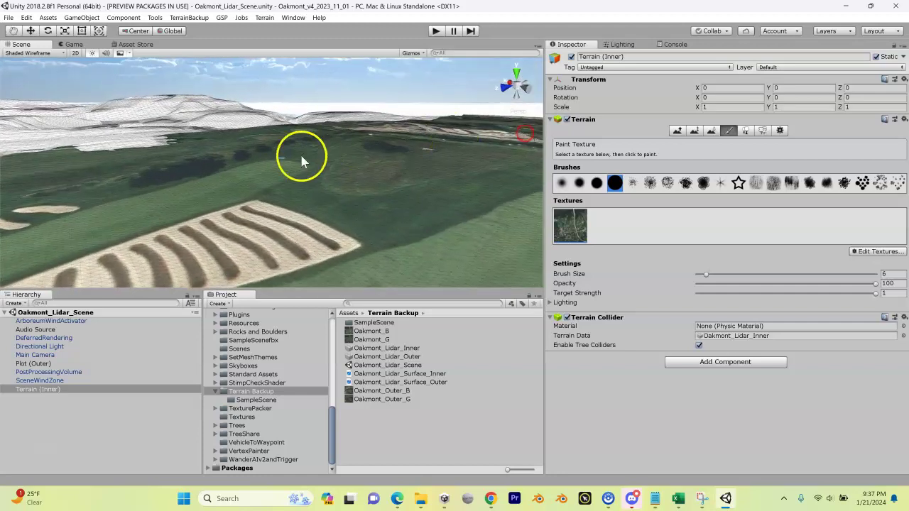
{"action": "right_click_drag", "start_coordinate": [302, 162], "coordinate": [830, 217]}
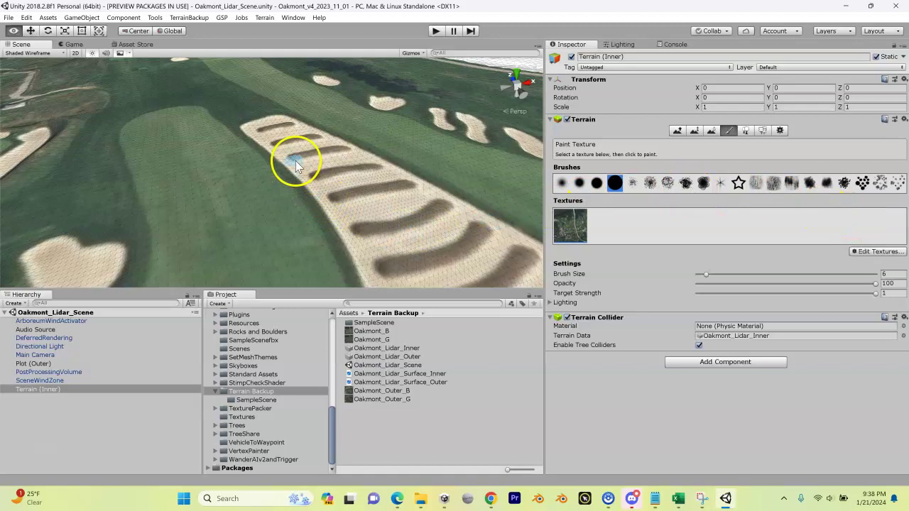
{"action": "right_click_drag", "start_coordinate": [294, 159], "coordinate": [375, 130]}
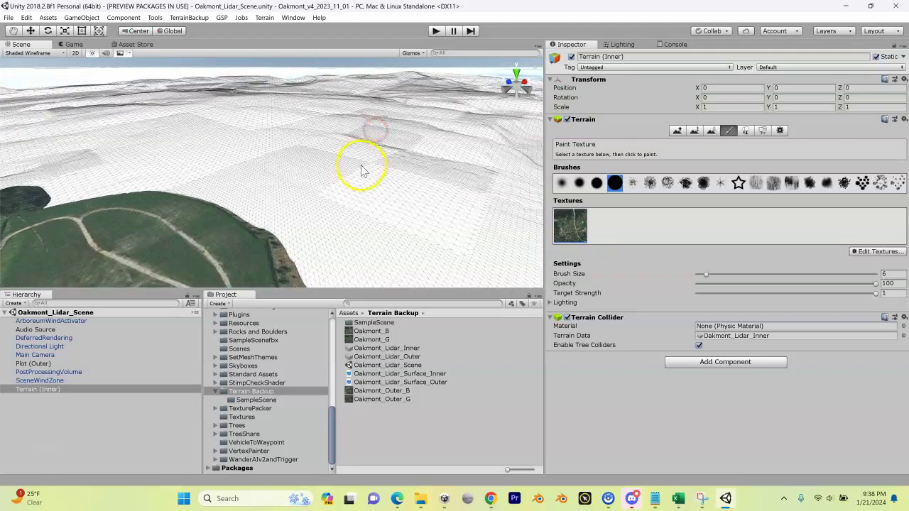
Select Plot (Outer) and start a new texture in the Paint Texture tool
{"action": "left_click", "coordinate": [40, 365]}
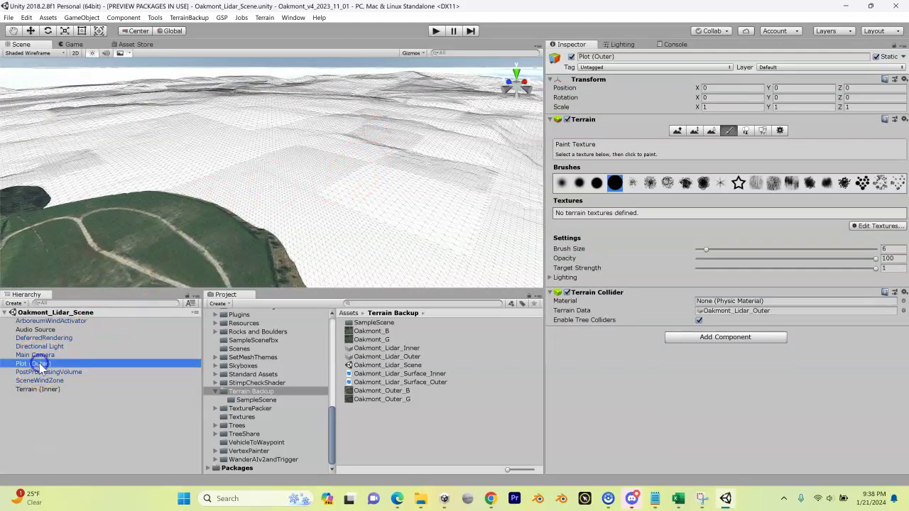
{"action": "left_click", "coordinate": [731, 132]}
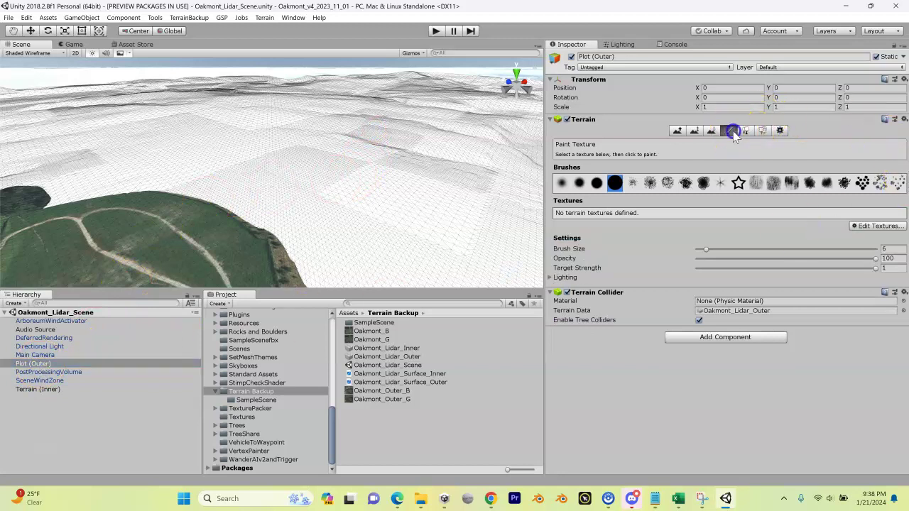
{"action": "left_click", "coordinate": [880, 227]}
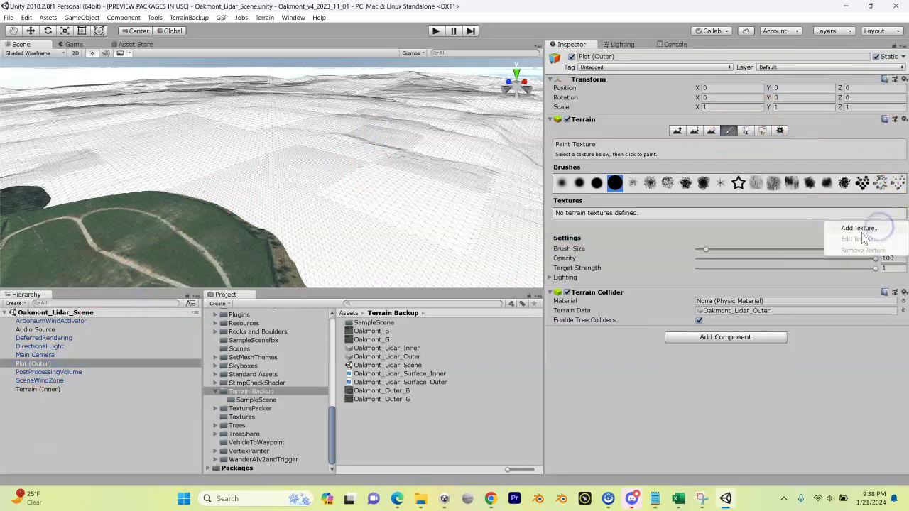
{"action": "left_click", "coordinate": [858, 228]}
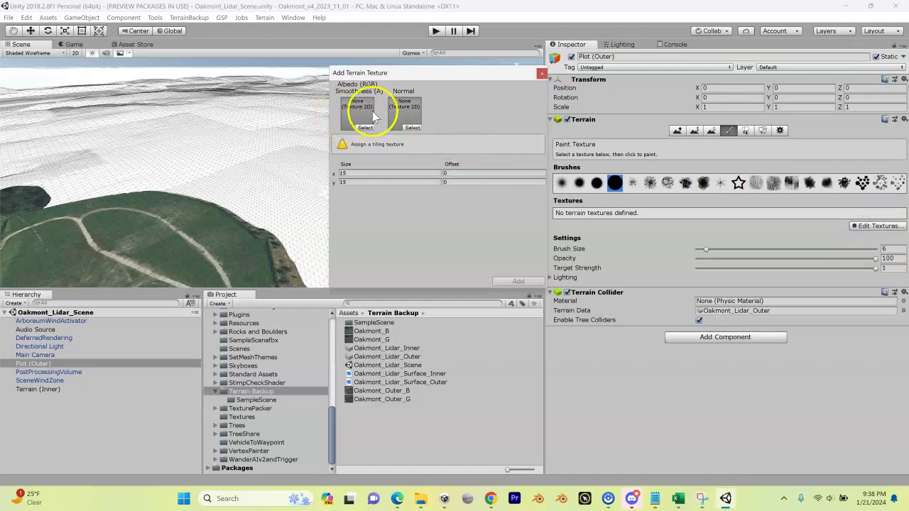
Set Oakmont_Outer_G as the new texture's albedo image
{"action": "left_click", "coordinate": [389, 399]}
{"action": "left_click_drag", "start_coordinate": [389, 399], "coordinate": [375, 197]}
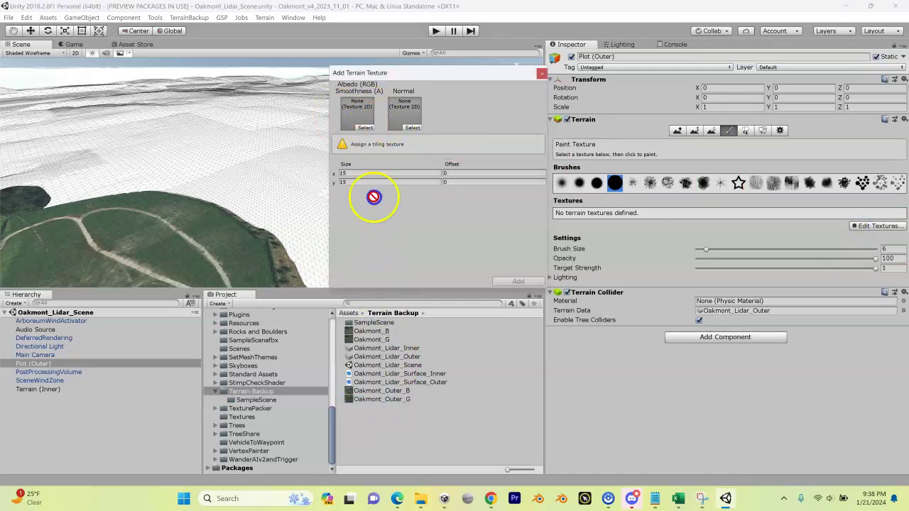
{"action": "left_click_drag", "start_coordinate": [362, 120], "coordinate": [362, 120]}
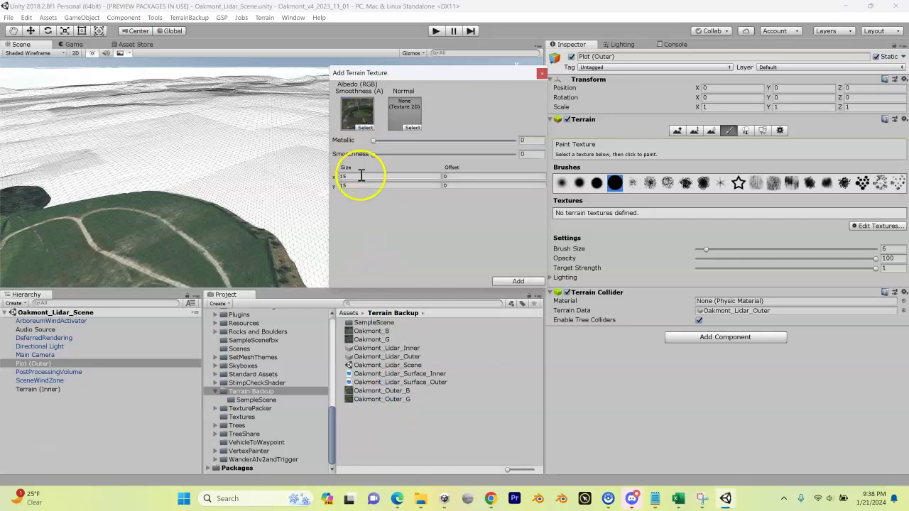
Confirm the 4500 outer size in Excel and add the texture to Plot (Outer) at 4500 × 4500
{"action": "left_click", "coordinate": [678, 499]}
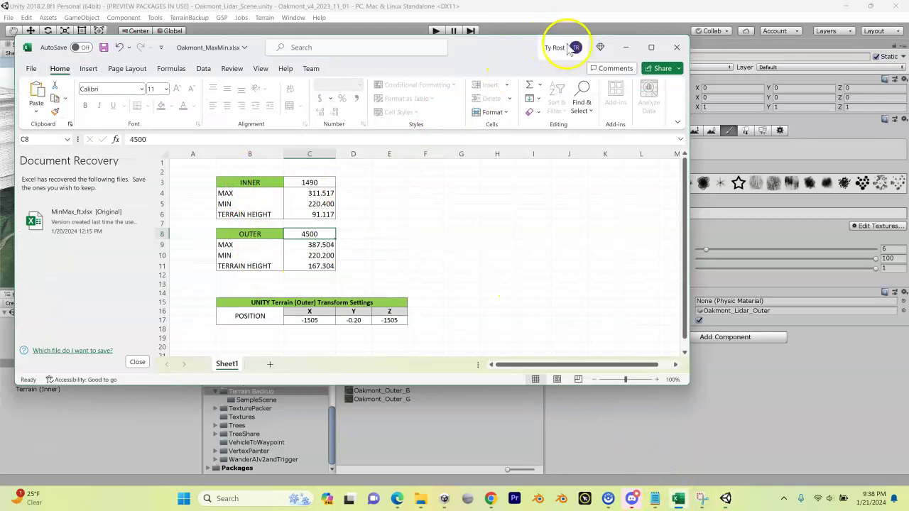
{"action": "left_click", "coordinate": [626, 47]}
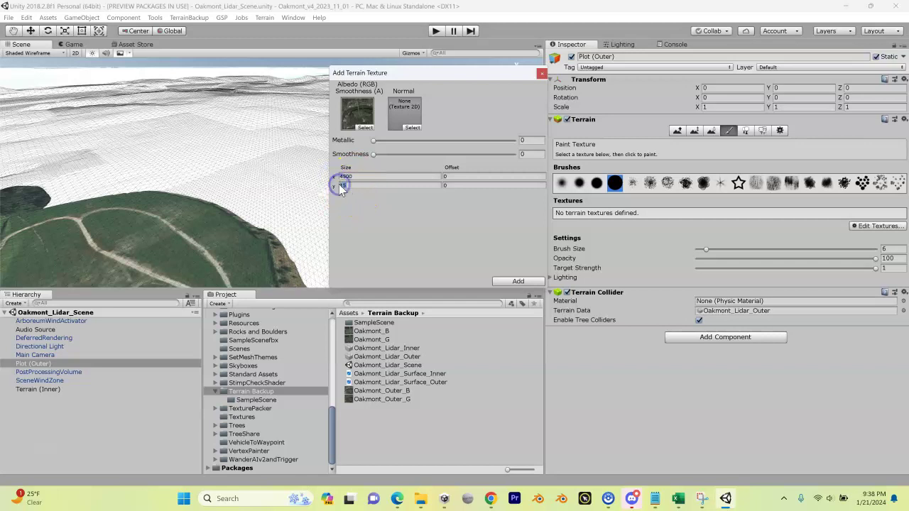
{"action": "left_click", "coordinate": [508, 282]}
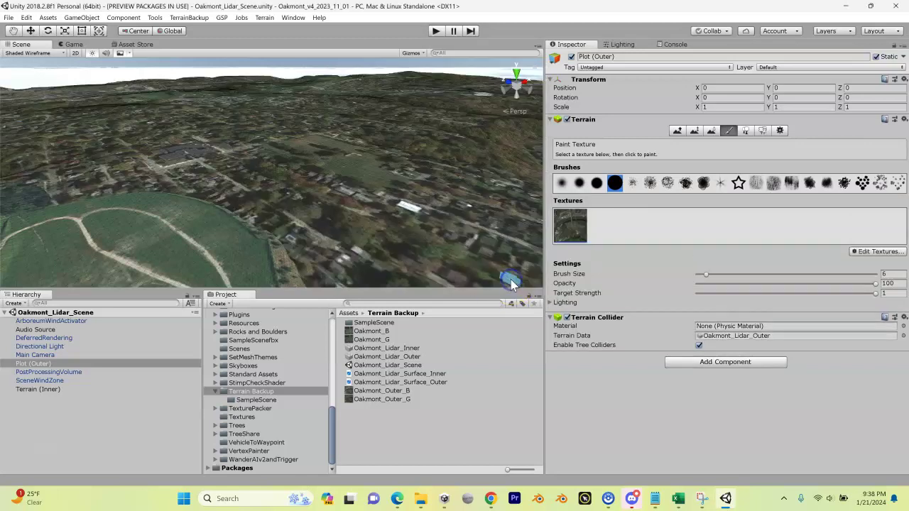
{"action": "right_click_drag", "start_coordinate": [253, 151], "coordinate": [413, 174]}
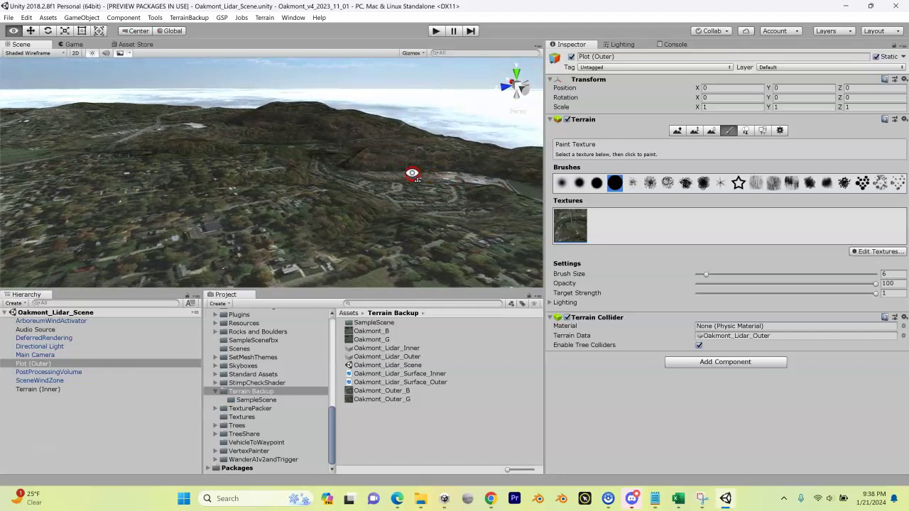
Edit the outer terrain texture and try Oakmont_Outer_B as its albedo
{"action": "left_click", "coordinate": [879, 252]}
{"action": "left_click", "coordinate": [859, 264]}
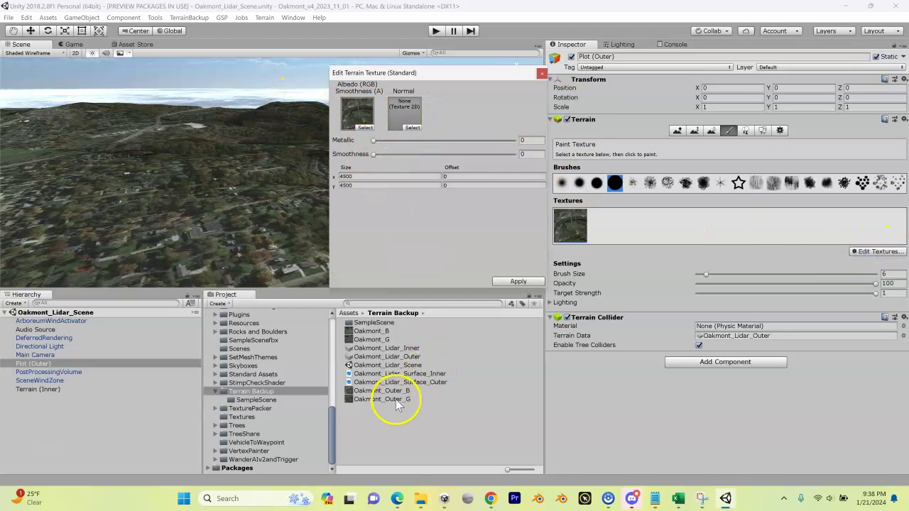
{"action": "left_click_drag", "start_coordinate": [386, 393], "coordinate": [352, 118]}
{"action": "right_click_drag", "start_coordinate": [153, 135], "coordinate": [246, 144]}
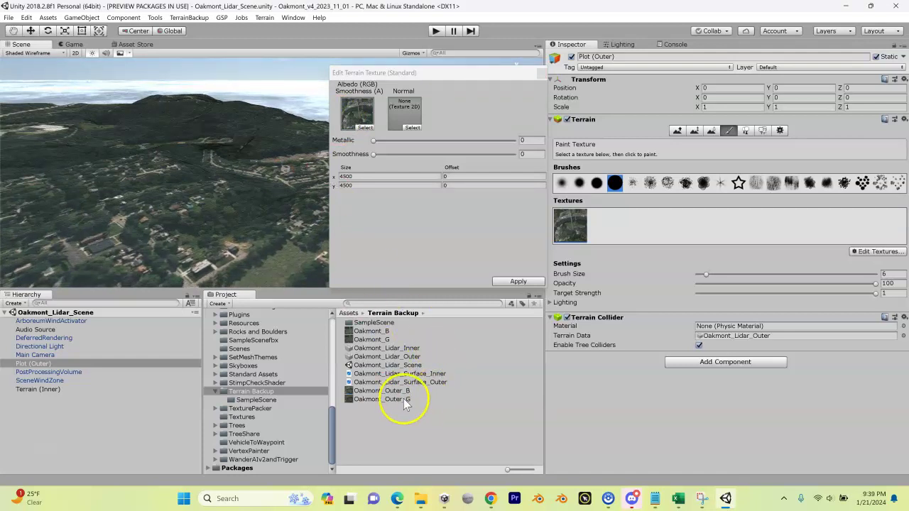
Restore Oakmont_Outer_G as the albedo and apply the edited texture
{"action": "left_click_drag", "start_coordinate": [406, 393], "coordinate": [378, 256]}
{"action": "left_click_drag", "start_coordinate": [358, 124], "coordinate": [358, 122]}
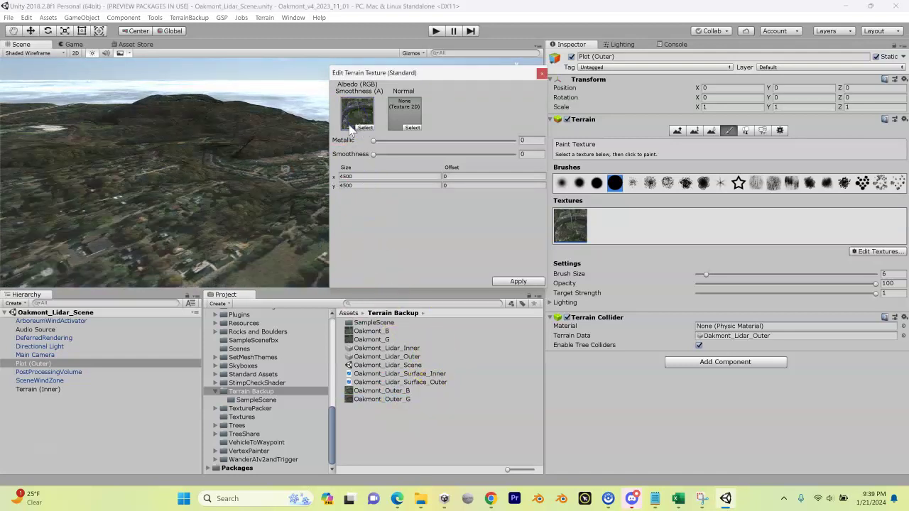
{"action": "right_click_drag", "start_coordinate": [143, 122], "coordinate": [74, 125]}
{"action": "left_click", "coordinate": [518, 281]}
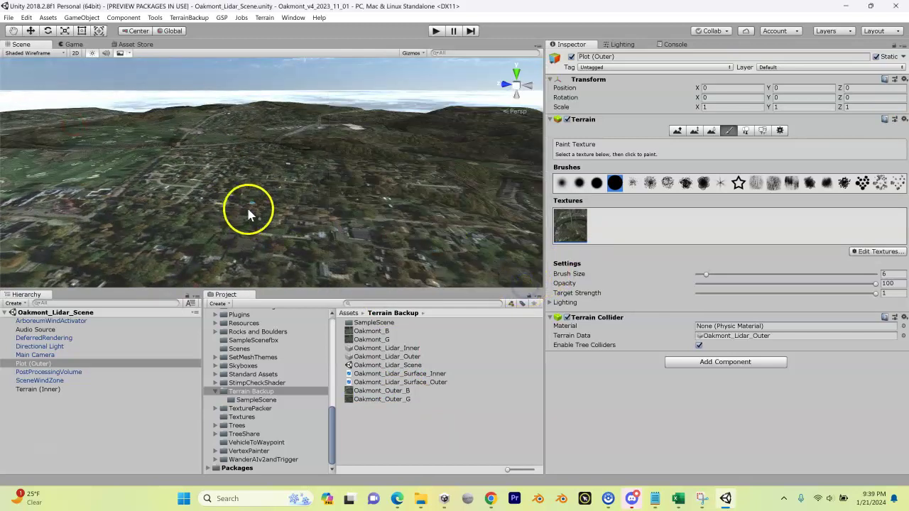
{"action": "right_click_drag", "start_coordinate": [248, 207], "coordinate": [272, 201]}
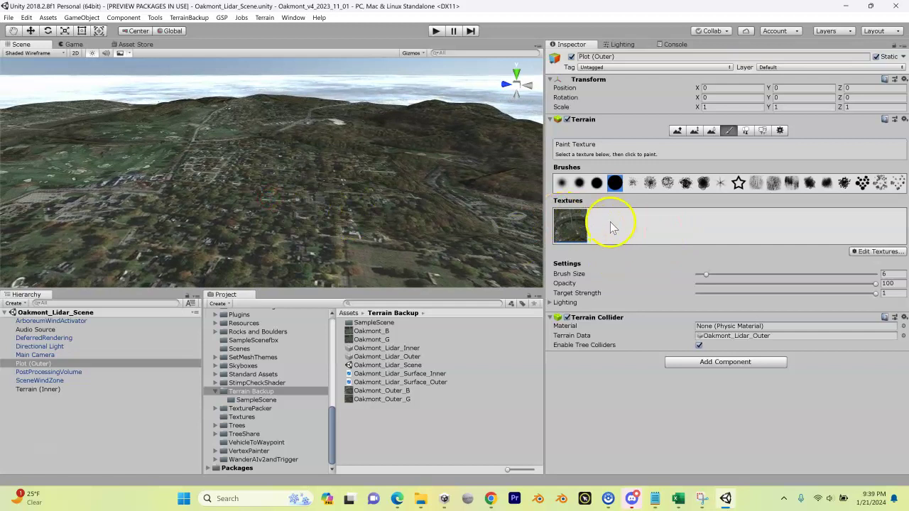
{"action": "left_click", "coordinate": [575, 224]}
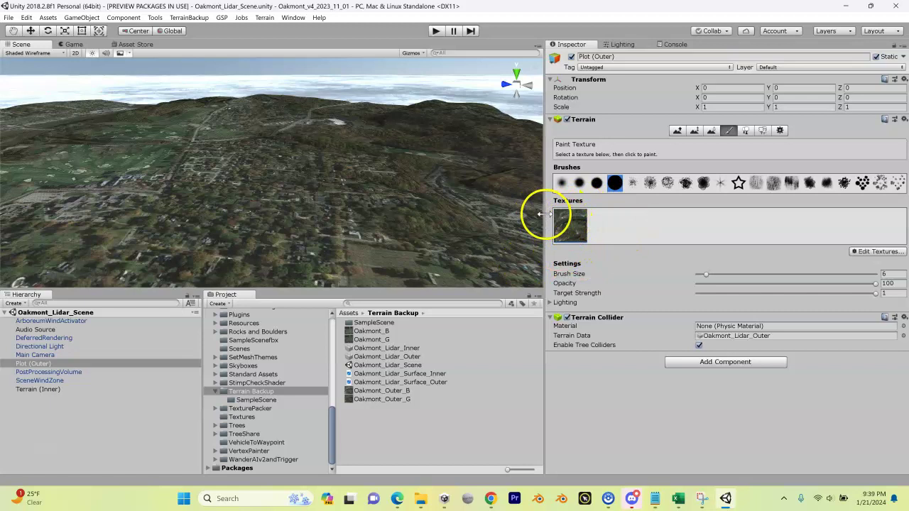
{"action": "left_click", "coordinate": [855, 253]}
{"action": "left_click", "coordinate": [863, 265]}
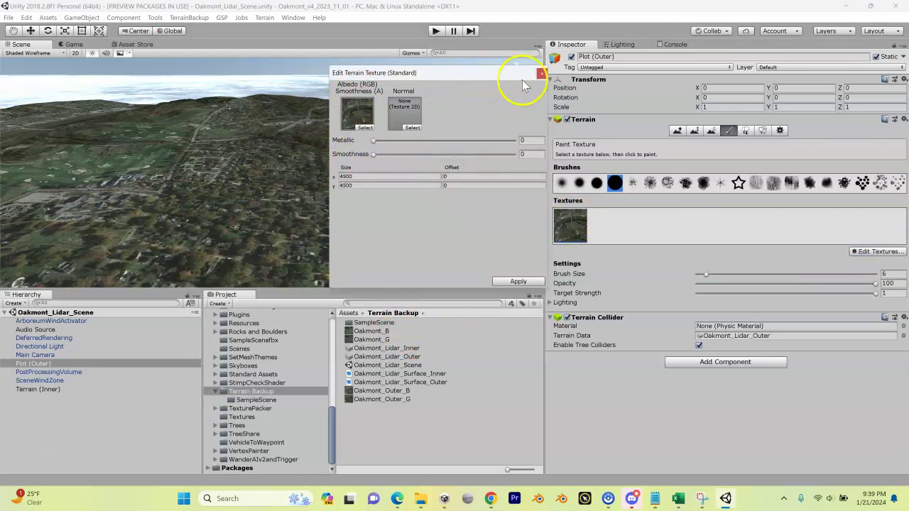
{"action": "left_click", "coordinate": [543, 75]}
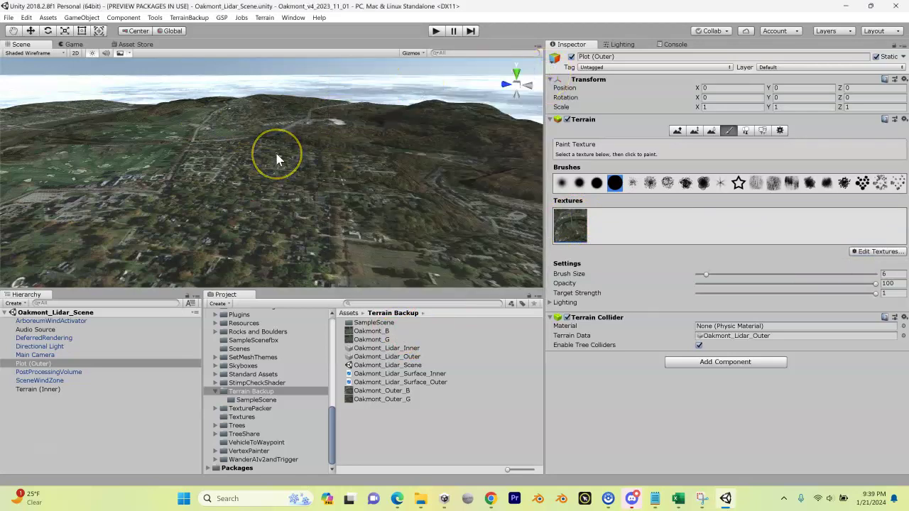